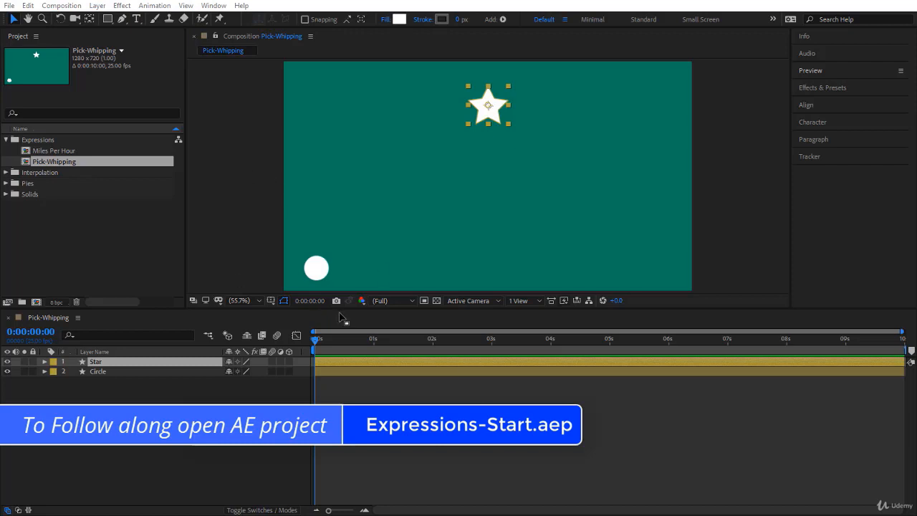
Step: Open the Pick-Whipping composition and preview the Circle layer's motion along its path, returning to the start
{"action": "left_click", "coordinate": [57, 164]}
{"action": "double_click", "coordinate": [57, 164]}
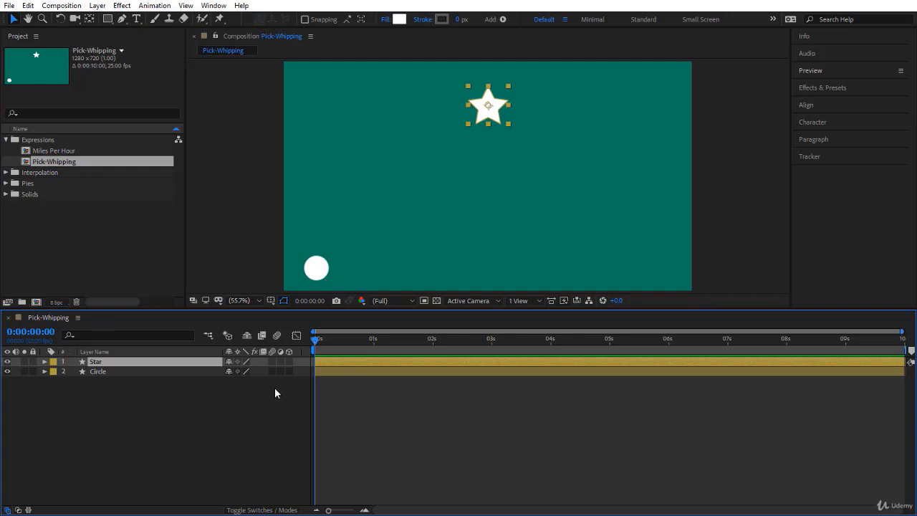
{"action": "left_click", "coordinate": [318, 271]}
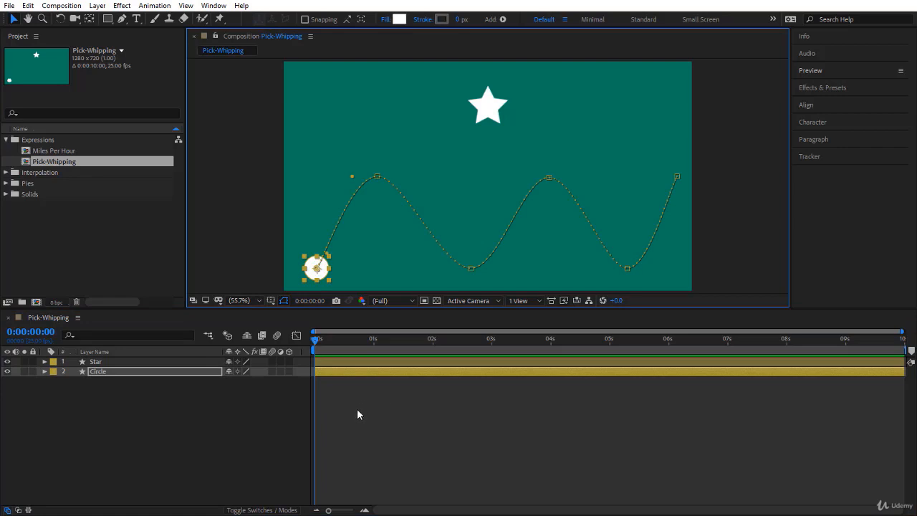
{"action": "key", "text": "space"}
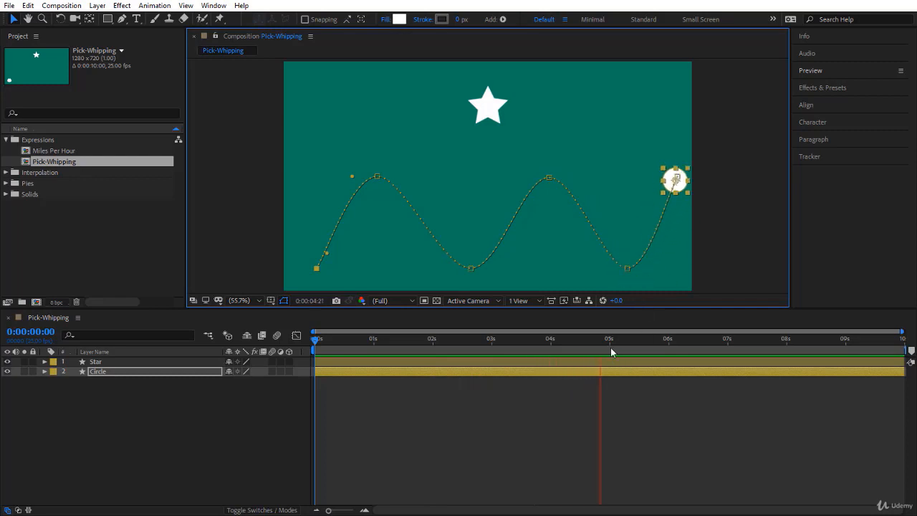
{"action": "left_click_drag", "start_coordinate": [602, 340], "coordinate": [282, 356]}
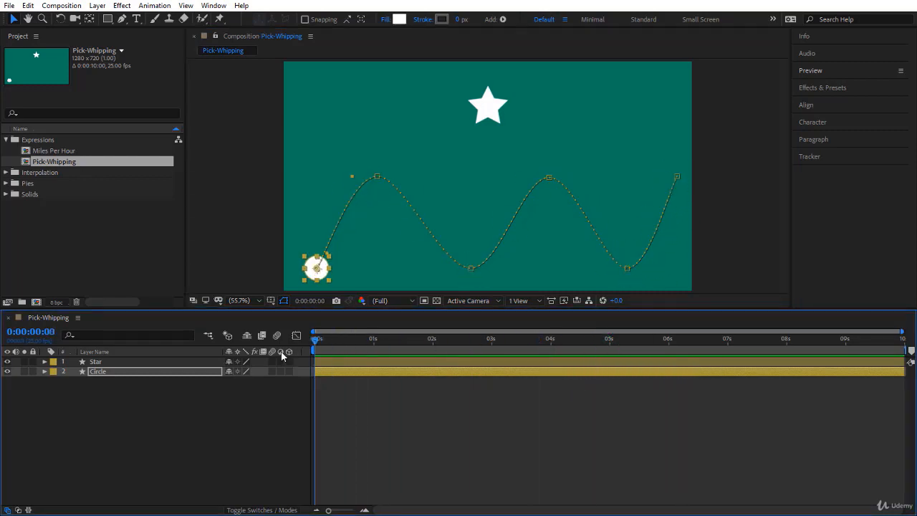
{"action": "left_click", "coordinate": [238, 412]}
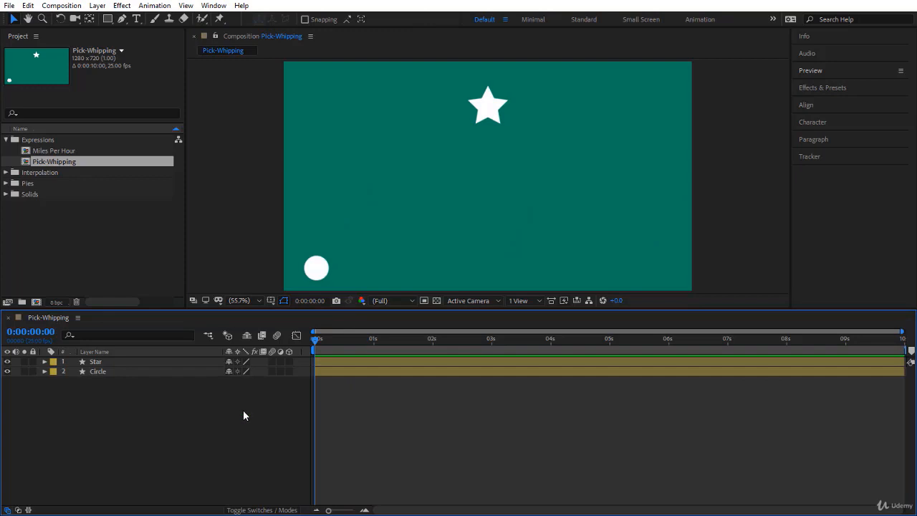
Step: Show the Parent & Link column in the timeline and reveal the Circle layer's transform properties
{"action": "right_click", "coordinate": [183, 351]}
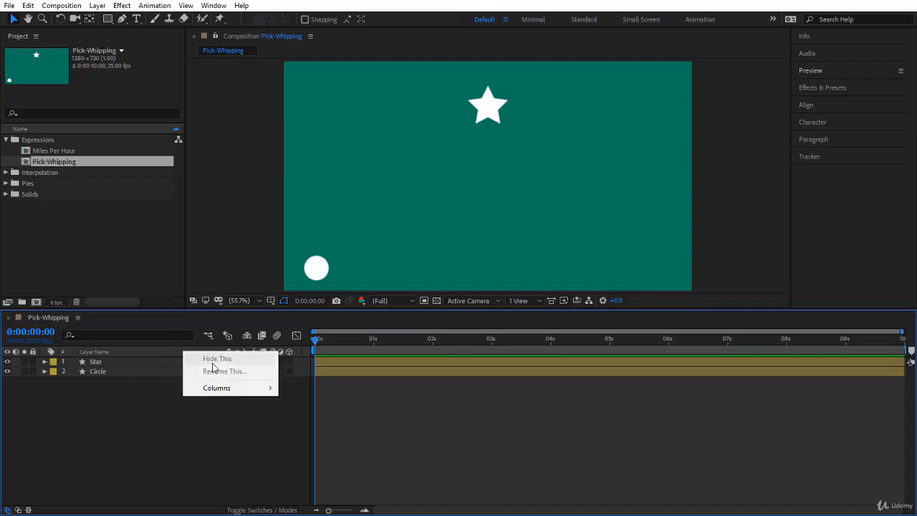
{"action": "mouse_move", "coordinate": [225, 391]}
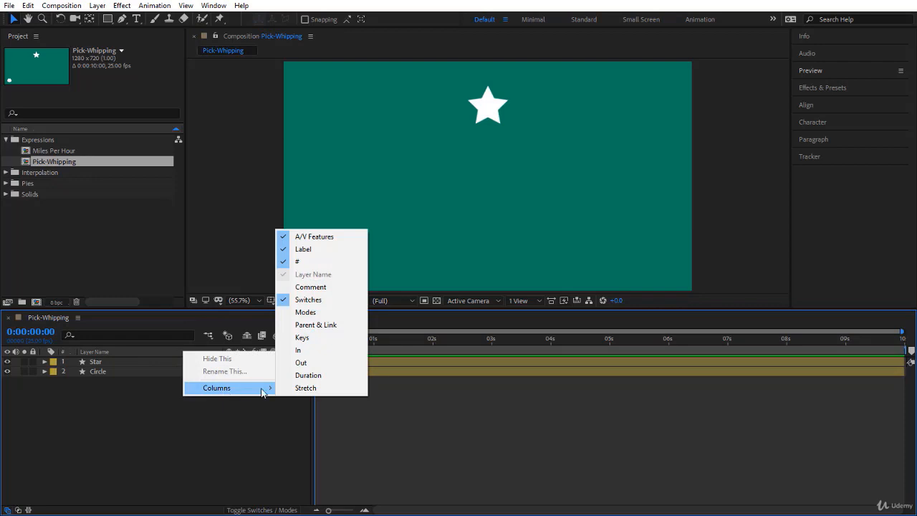
{"action": "left_click", "coordinate": [288, 327]}
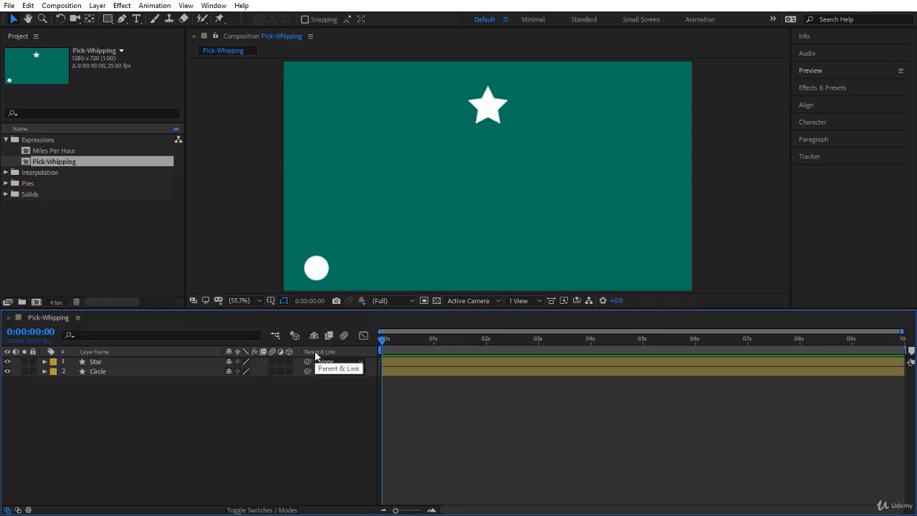
{"action": "left_click", "coordinate": [100, 371]}
{"action": "left_click", "coordinate": [43, 371]}
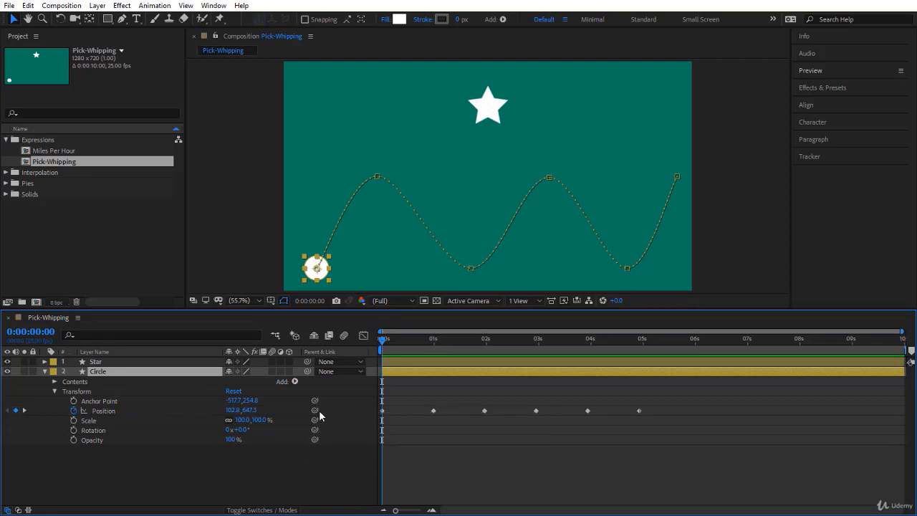
Step: Add an expression to the Circle layer's Position property, and disable and re-enable it
{"action": "left_click", "coordinate": [74, 412], "text": "alt"}
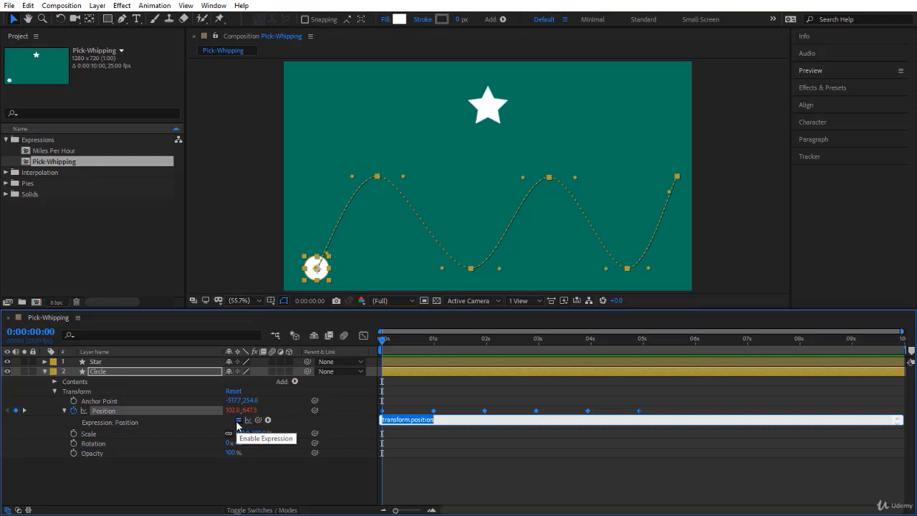
{"action": "left_click", "coordinate": [237, 422]}
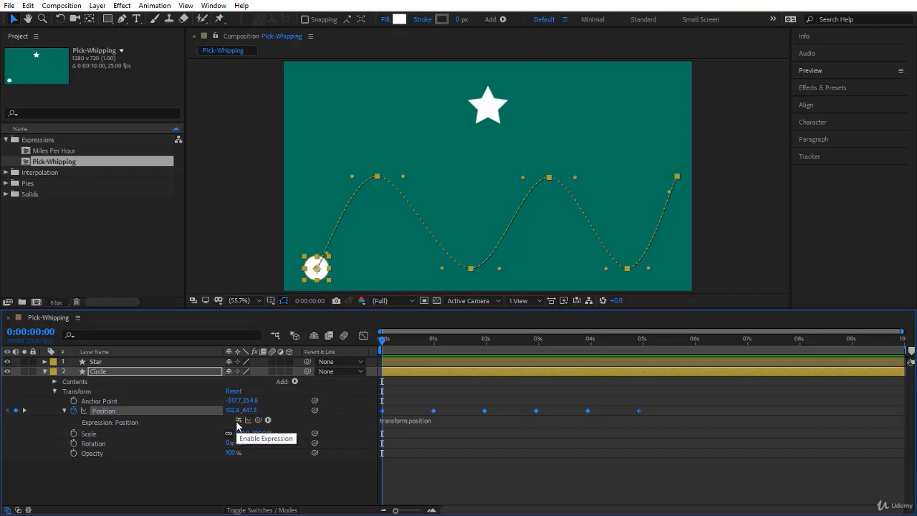
{"action": "left_click", "coordinate": [238, 422]}
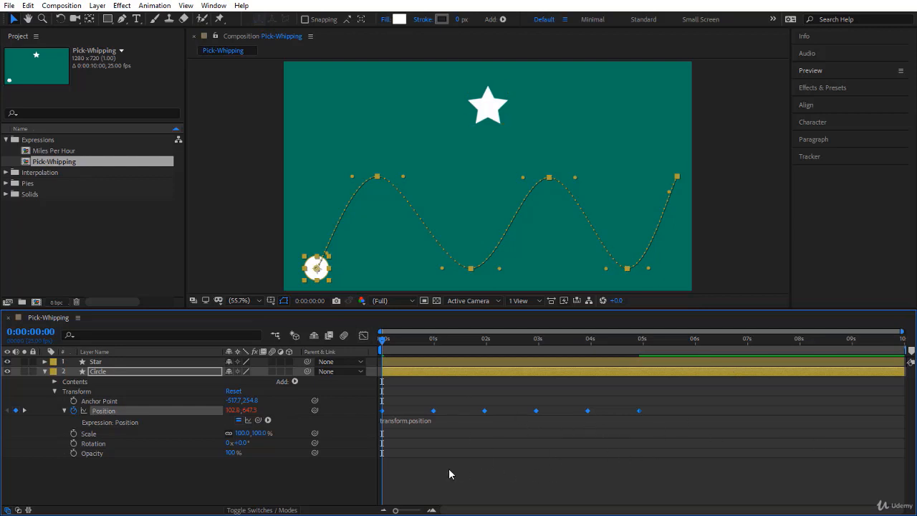
Step: Browse the Vector Math functions of the expression language, and remove the expression from the Circle's Position
{"action": "left_click", "coordinate": [269, 421]}
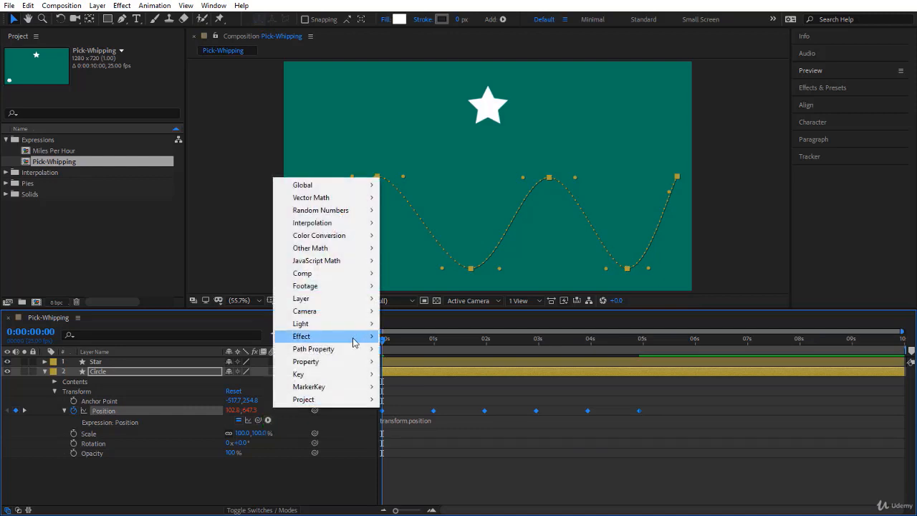
{"action": "mouse_move", "coordinate": [346, 315]}
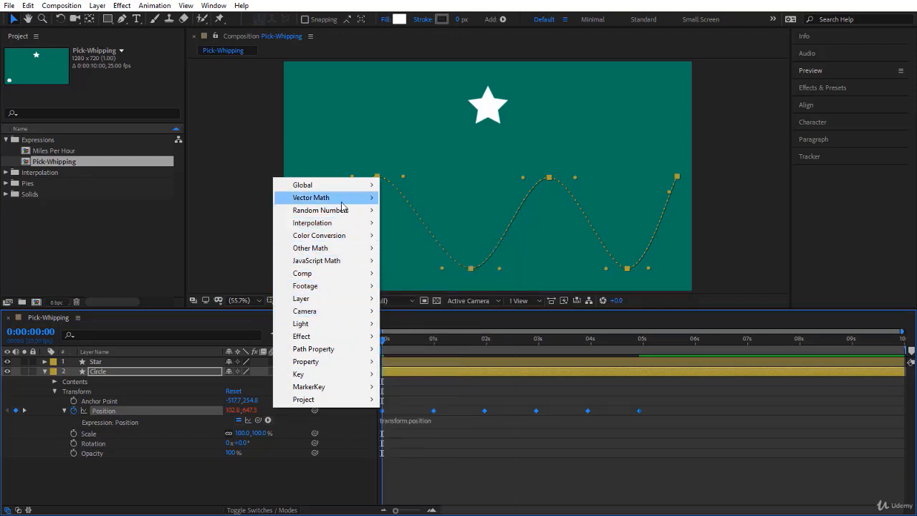
{"action": "mouse_move", "coordinate": [342, 206]}
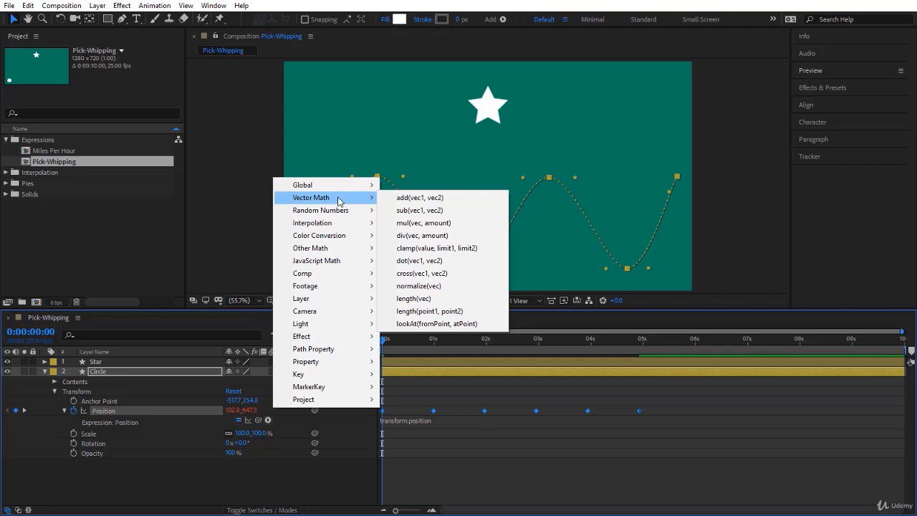
{"action": "left_click", "coordinate": [316, 476]}
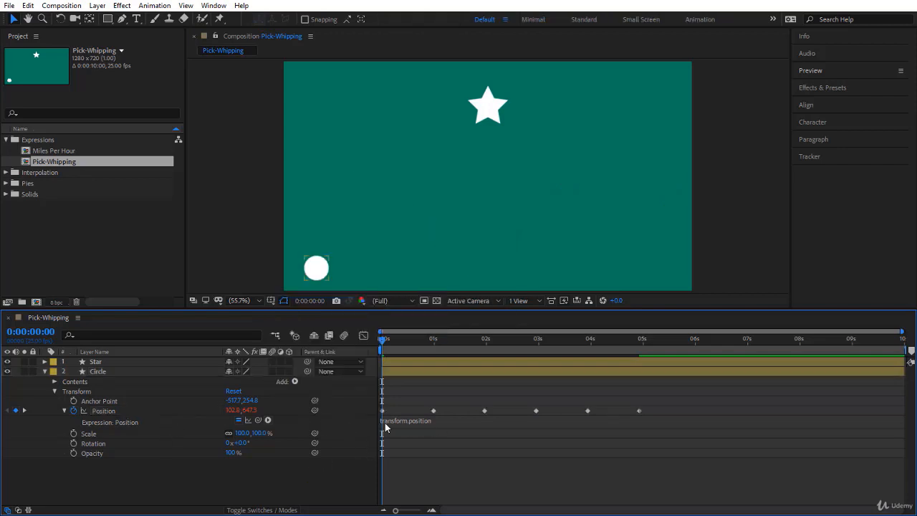
{"action": "left_click", "coordinate": [74, 412], "text": "alt"}
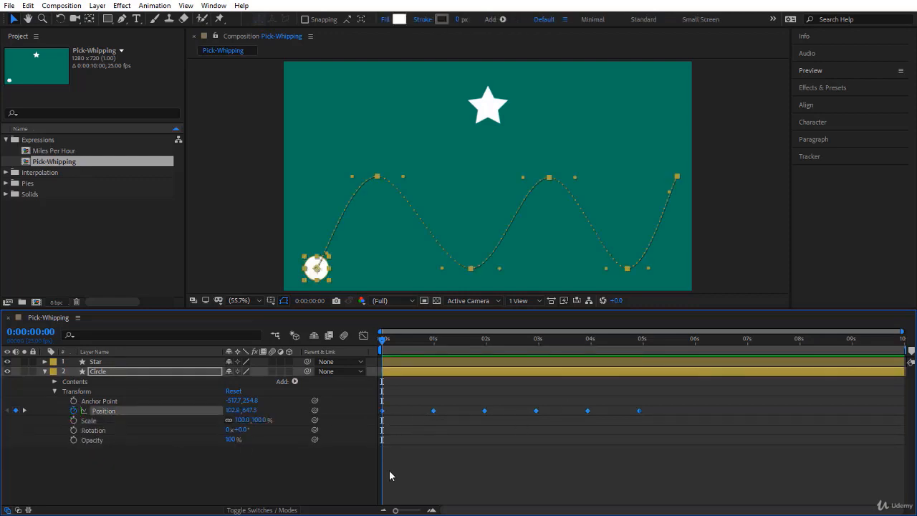
Step: Add an expression to the Star layer's Rotation and pick-whip it to the Circle's X position, thisComp.layer("Circle").transform.position[0]
{"action": "left_click", "coordinate": [45, 361]}
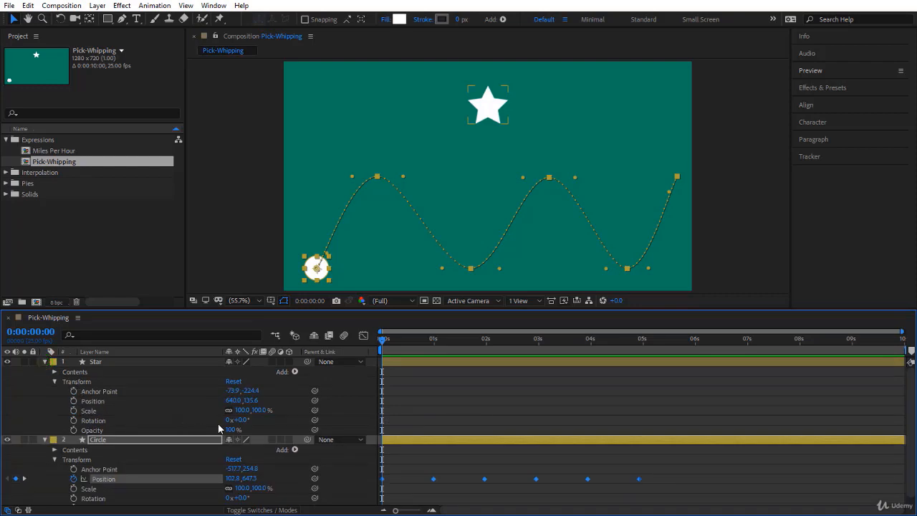
{"action": "left_click", "coordinate": [187, 416]}
{"action": "left_click", "coordinate": [182, 422]}
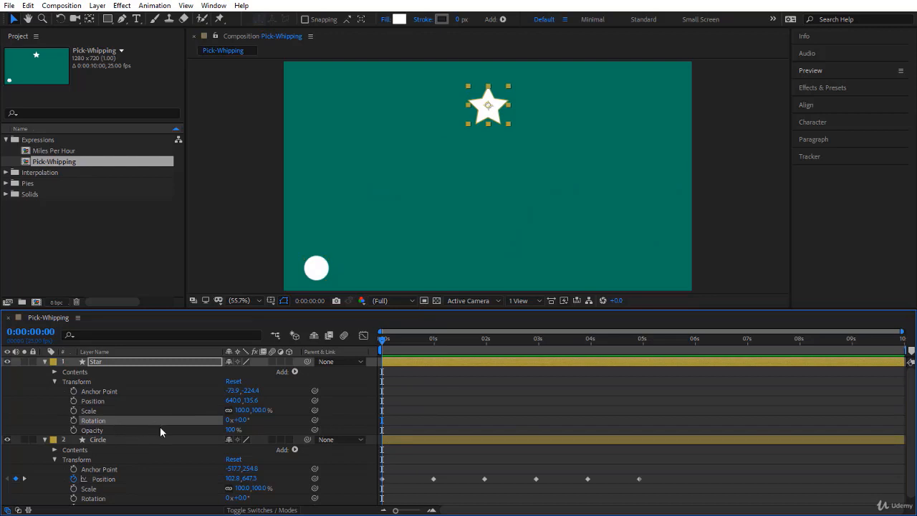
{"action": "scroll", "coordinate": [167, 428], "scroll_direction": "down", "scroll_amount": 1}
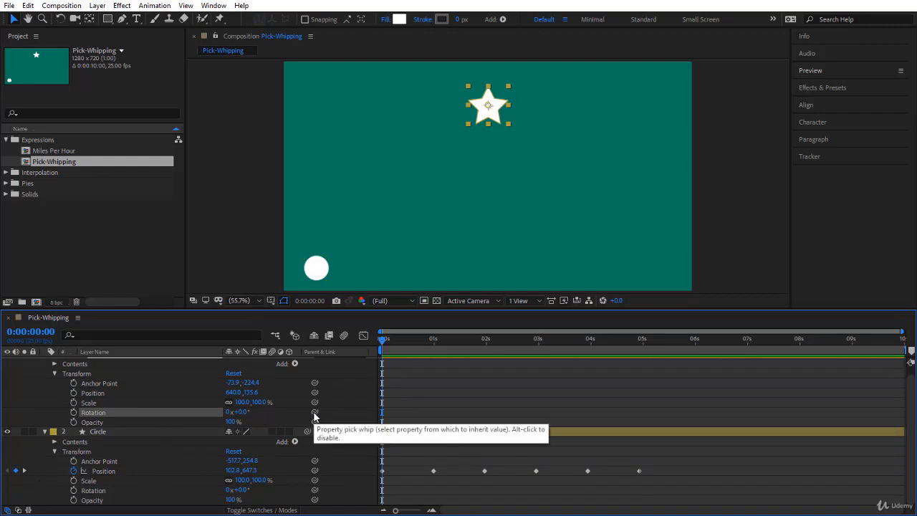
{"action": "left_click", "coordinate": [74, 415], "text": "alt"}
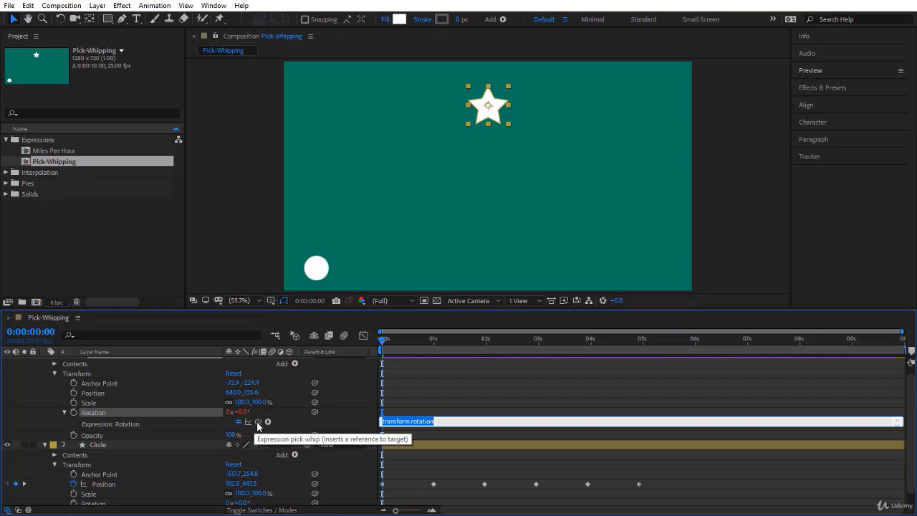
{"action": "left_click_drag", "start_coordinate": [258, 422], "coordinate": [237, 490]}
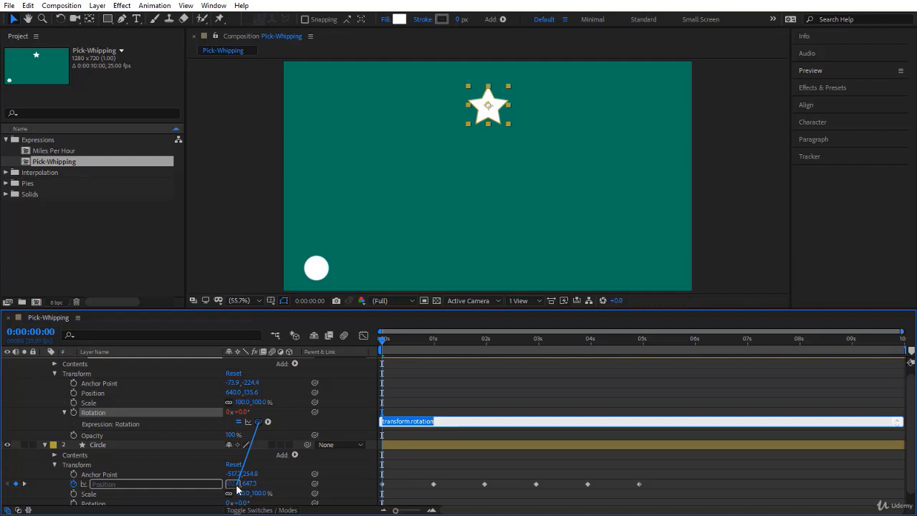
{"action": "left_click_drag", "start_coordinate": [237, 490], "coordinate": [238, 489]}
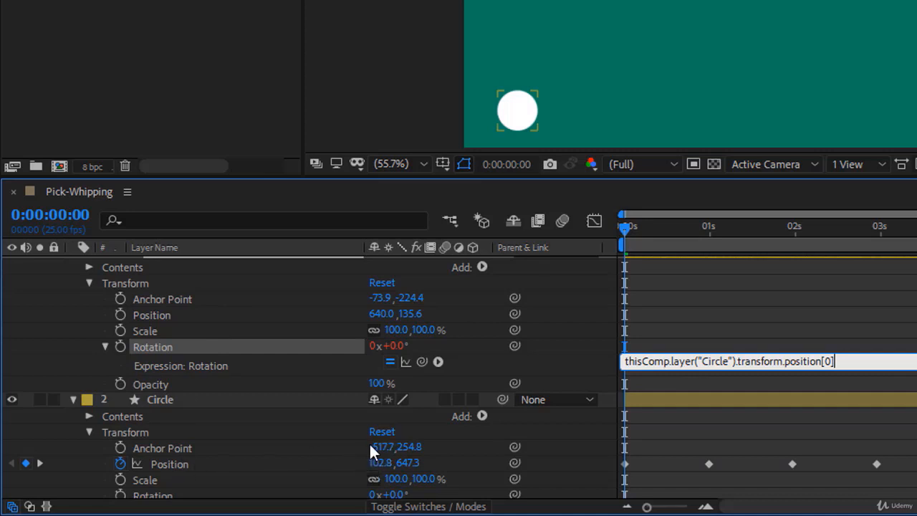
{"action": "left_click", "coordinate": [679, 322]}
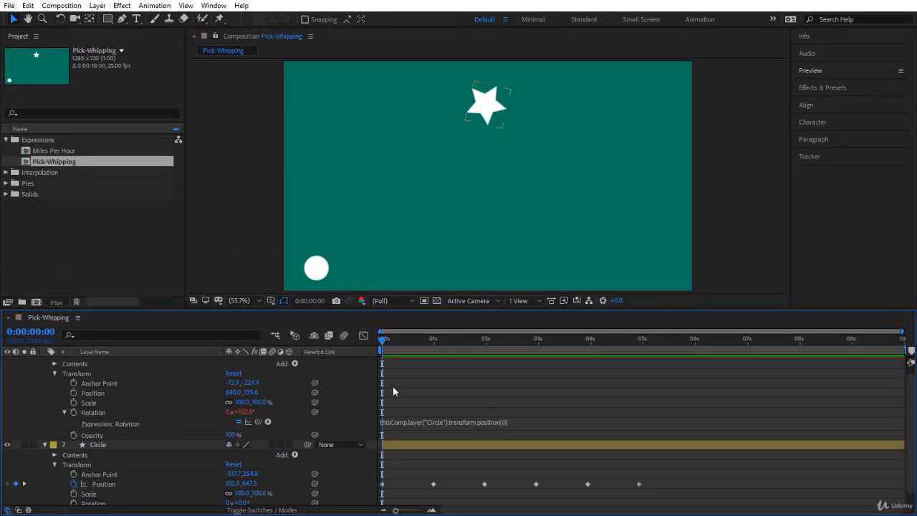
Step: Preview the linked star rotation, scrub the timeline to 0:00:01:12, and return to the first frame
{"action": "key", "text": "space"}
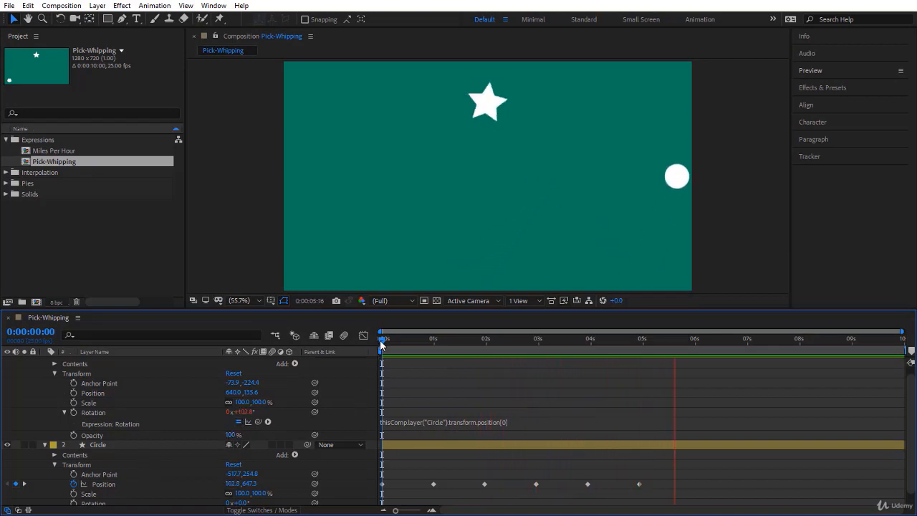
{"action": "left_click_drag", "start_coordinate": [381, 345], "coordinate": [427, 362]}
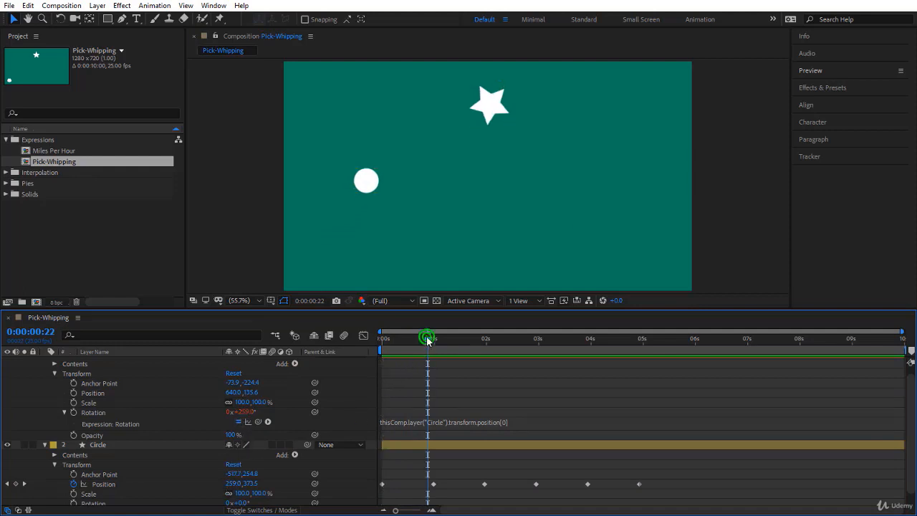
{"action": "left_click_drag", "start_coordinate": [427, 338], "coordinate": [460, 339]}
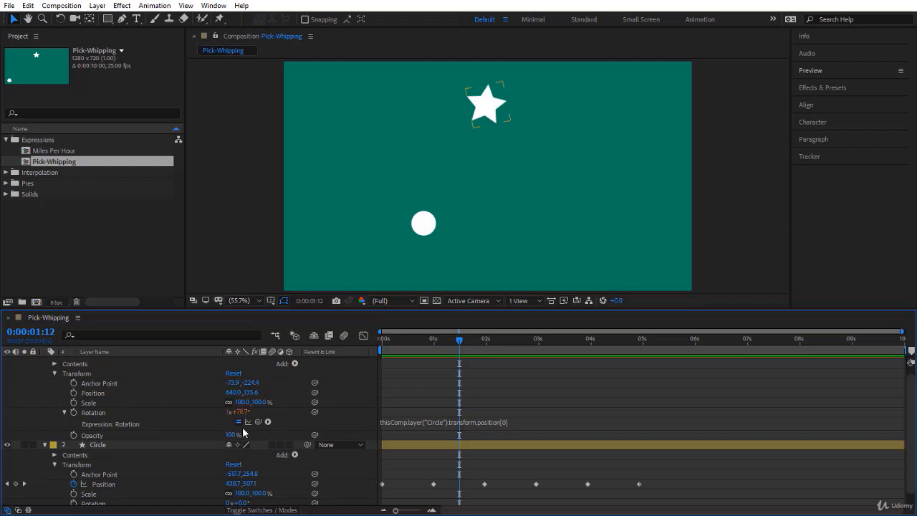
{"action": "left_click_drag", "start_coordinate": [463, 340], "coordinate": [348, 425]}
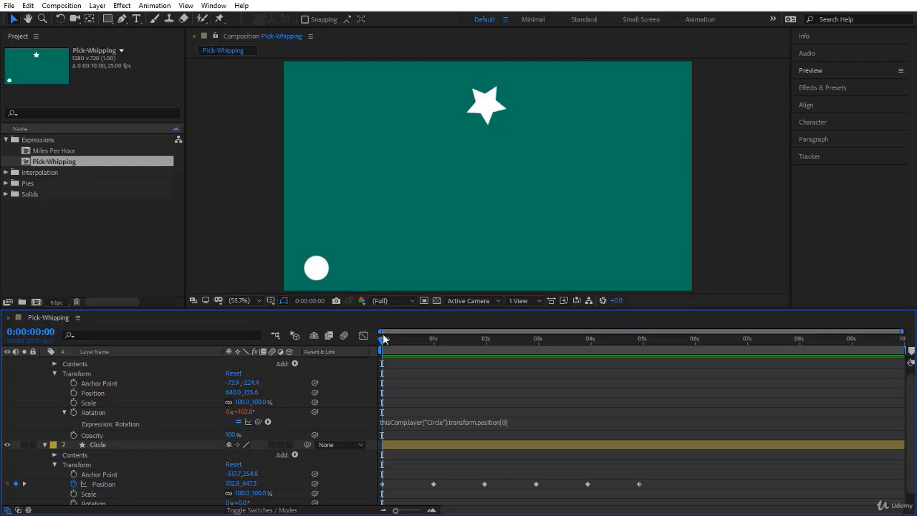
Step: Disable the Star's Rotation expression, play the animation for comparison, and re-enable the expression
{"action": "left_click", "coordinate": [238, 422]}
{"action": "key", "text": "space"}
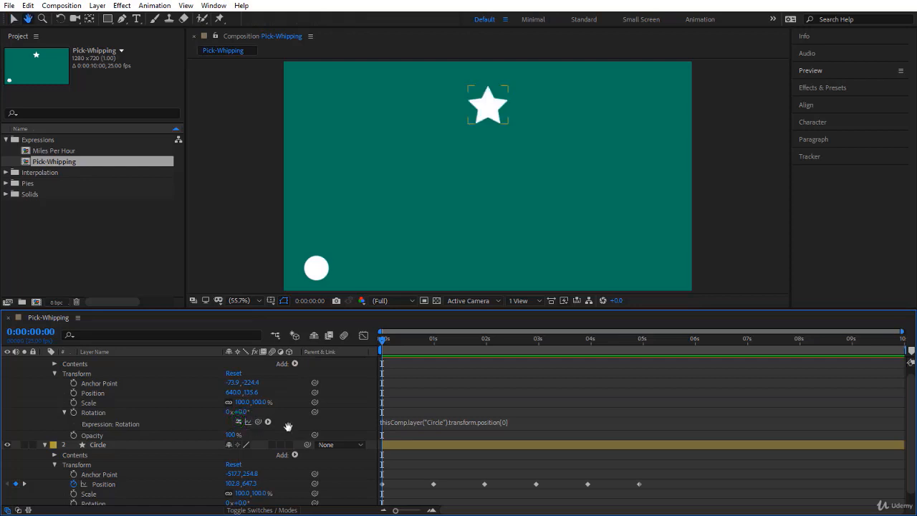
{"action": "left_click", "coordinate": [239, 421]}
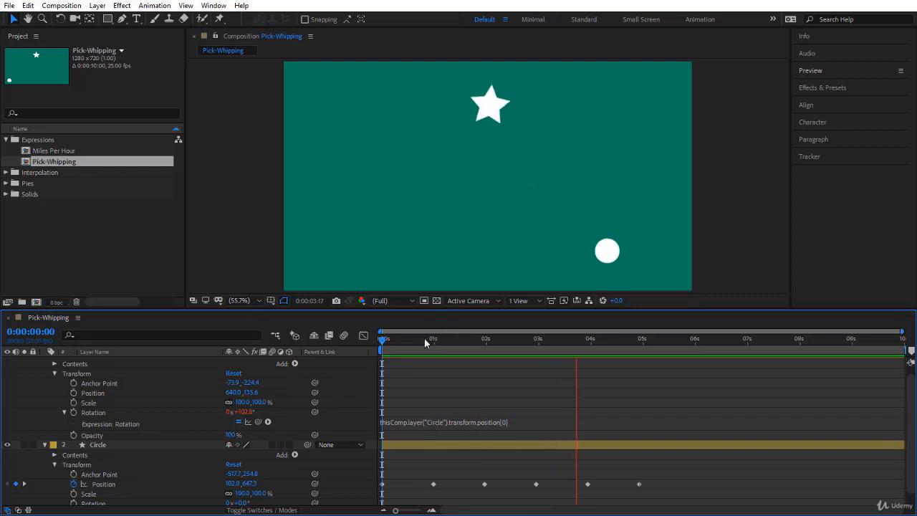
{"action": "key", "text": "space"}
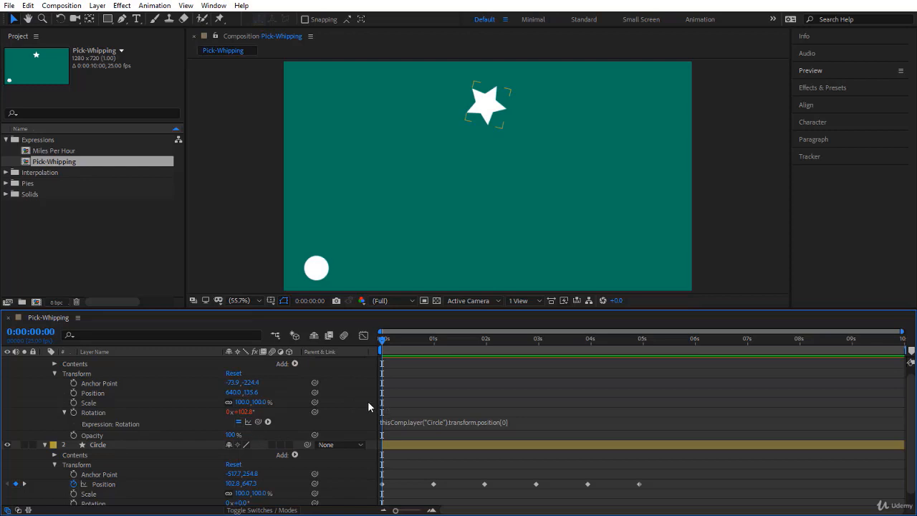
Step: Relink the Star's Rotation expression to the Circle's Y position, thisComp.layer("Circle").transform.position[1], and preview the animation
{"action": "left_click_drag", "start_coordinate": [259, 423], "coordinate": [255, 485]}
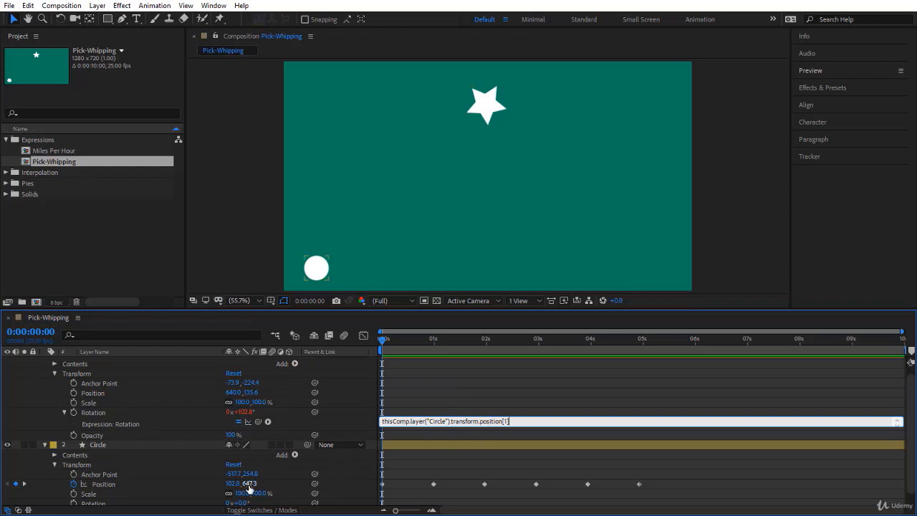
{"action": "left_click", "coordinate": [393, 400]}
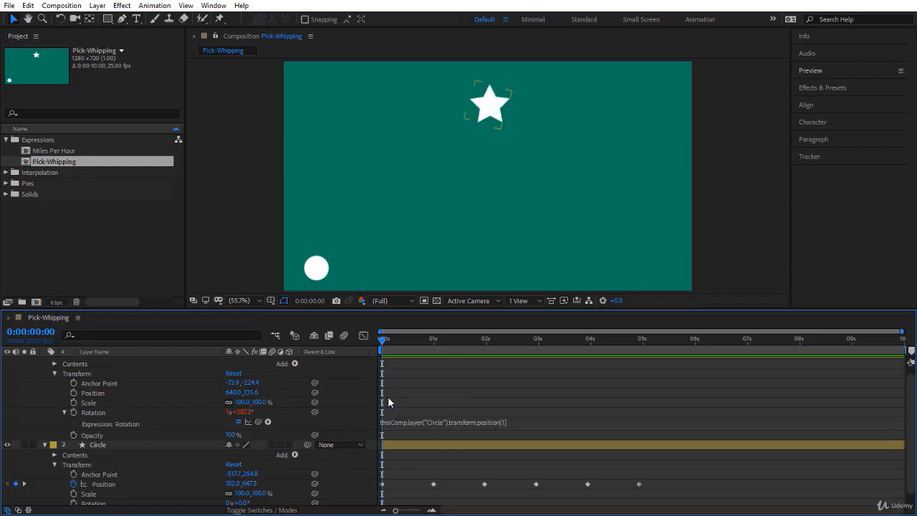
{"action": "key", "text": "space"}
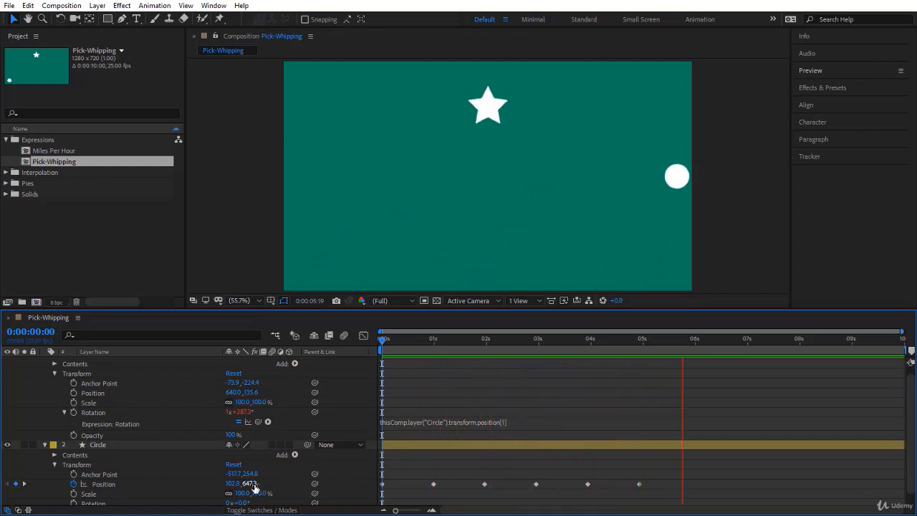
{"action": "key", "text": "space"}
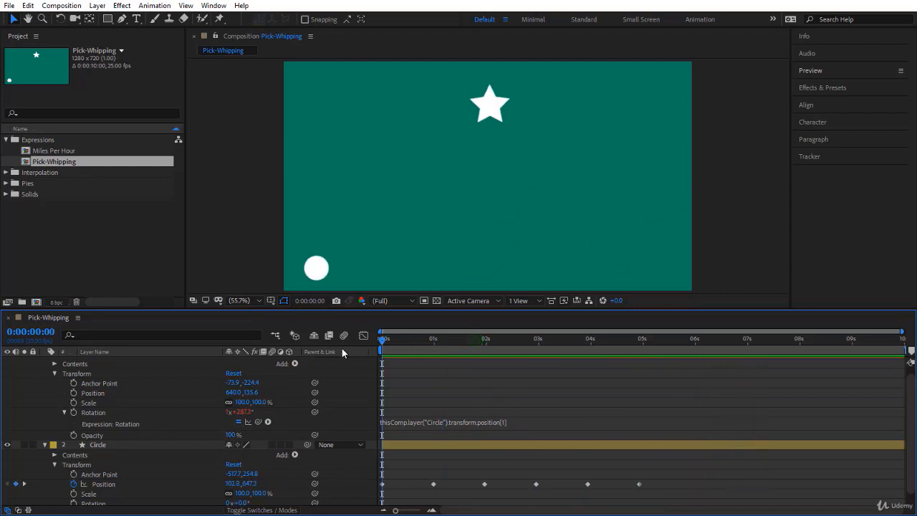
{"action": "key", "text": "space"}
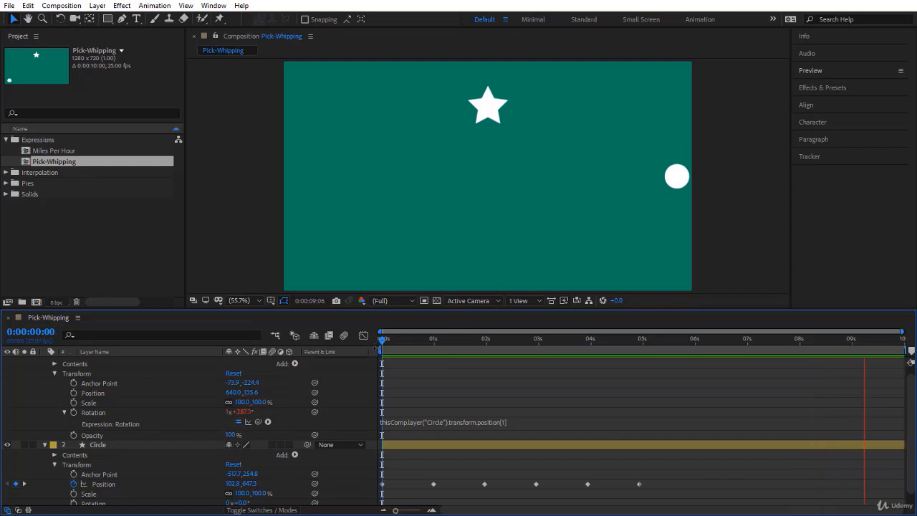
{"action": "key", "text": "space"}
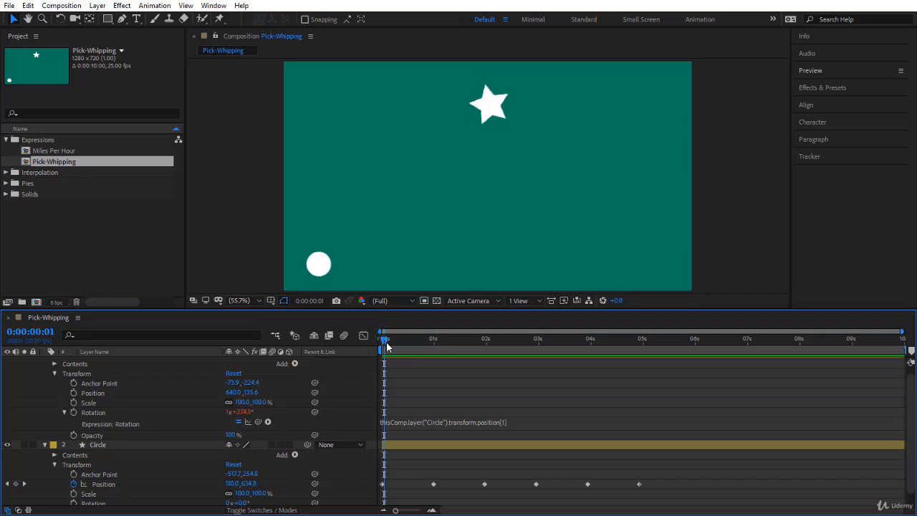
{"action": "key", "text": "space"}
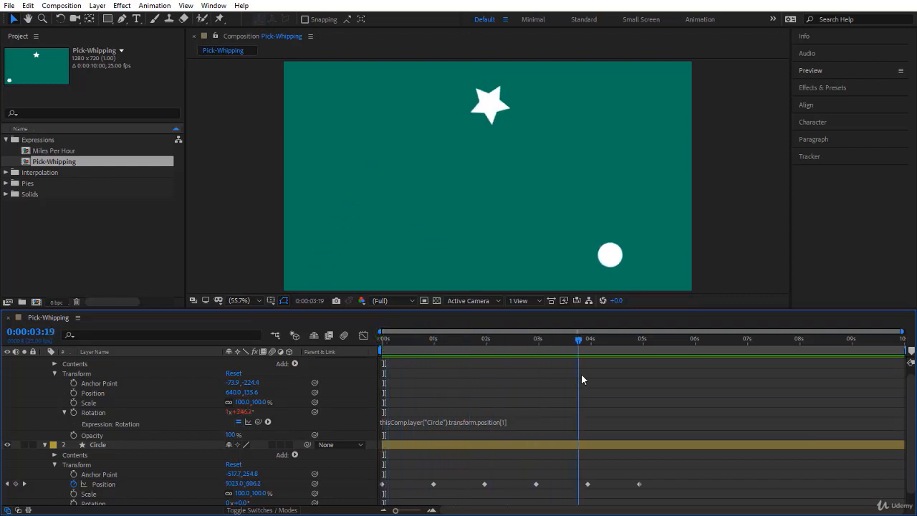